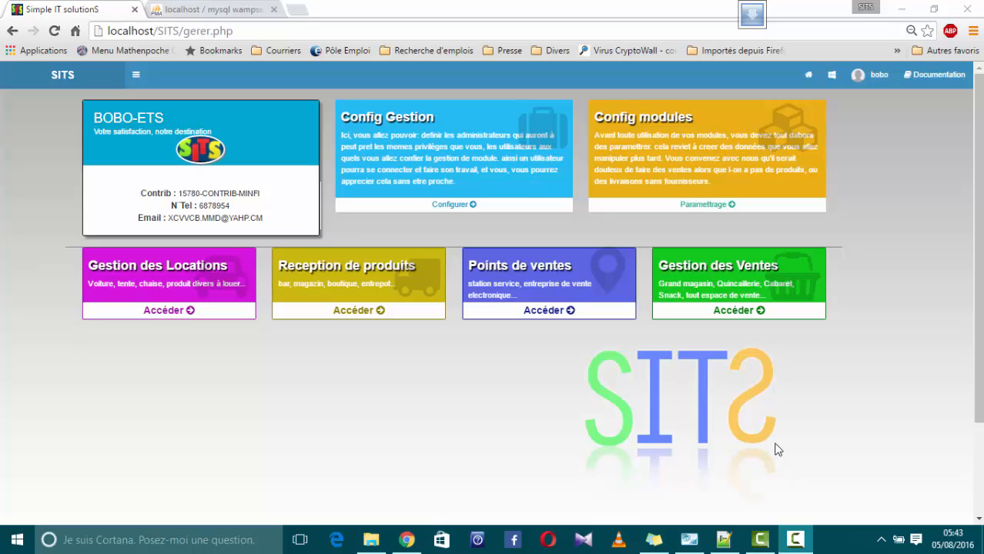
Open the Points de ventes module and display the latest operations of the point of sale Pv Omnisport
click(551, 308)
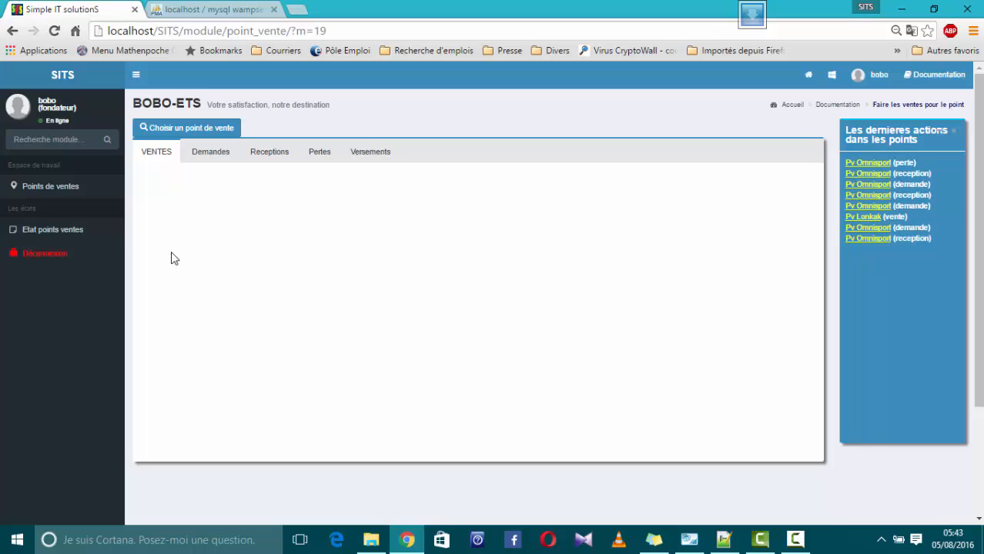
click(160, 133)
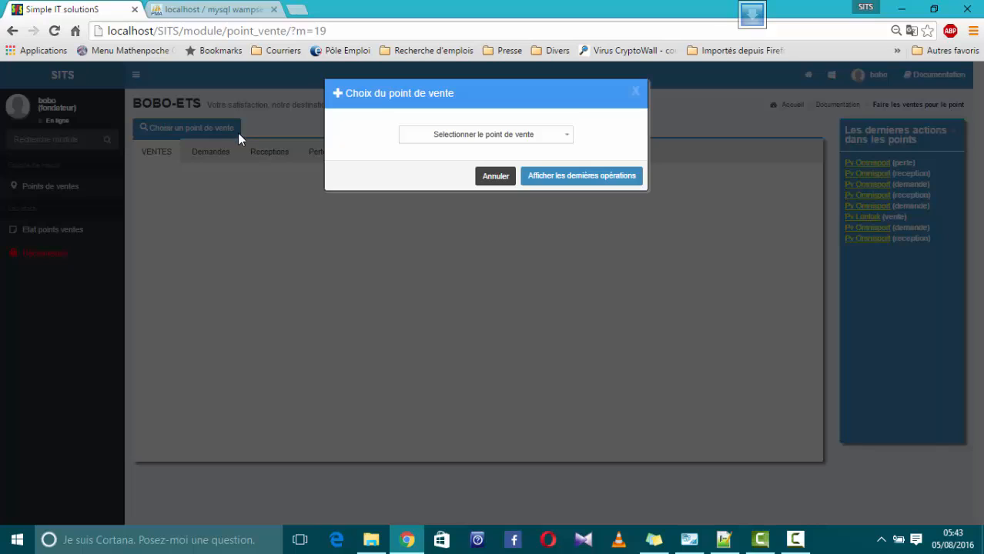
click(552, 137)
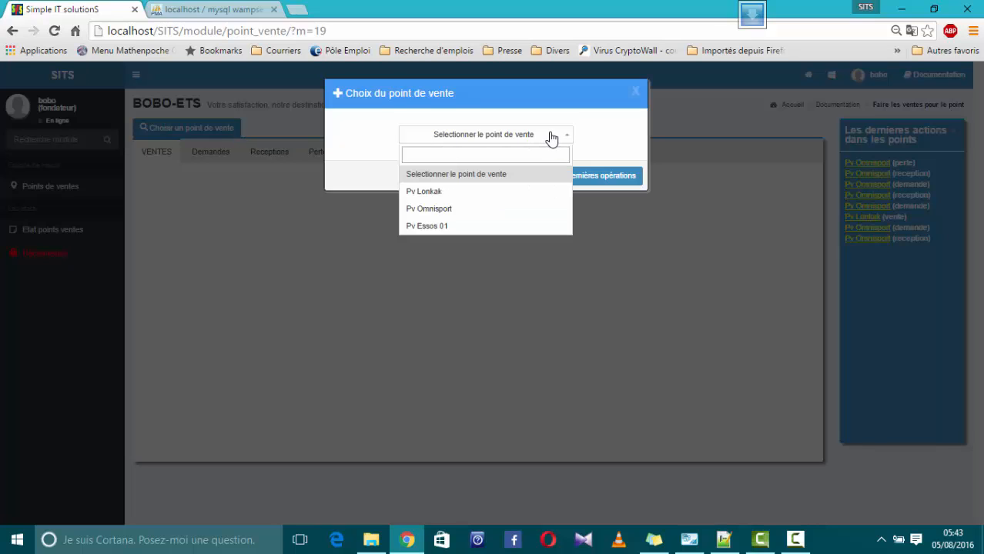
click(463, 210)
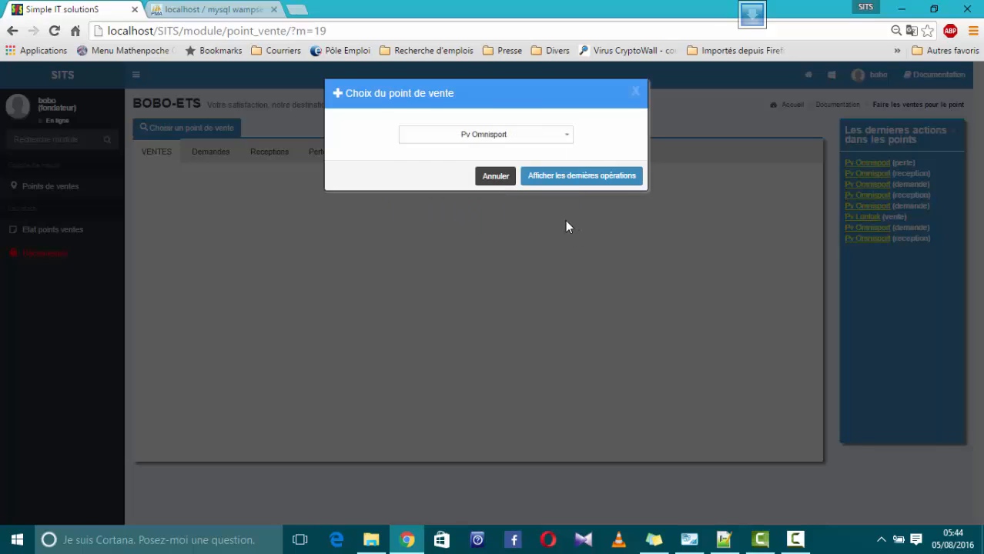
click(579, 177)
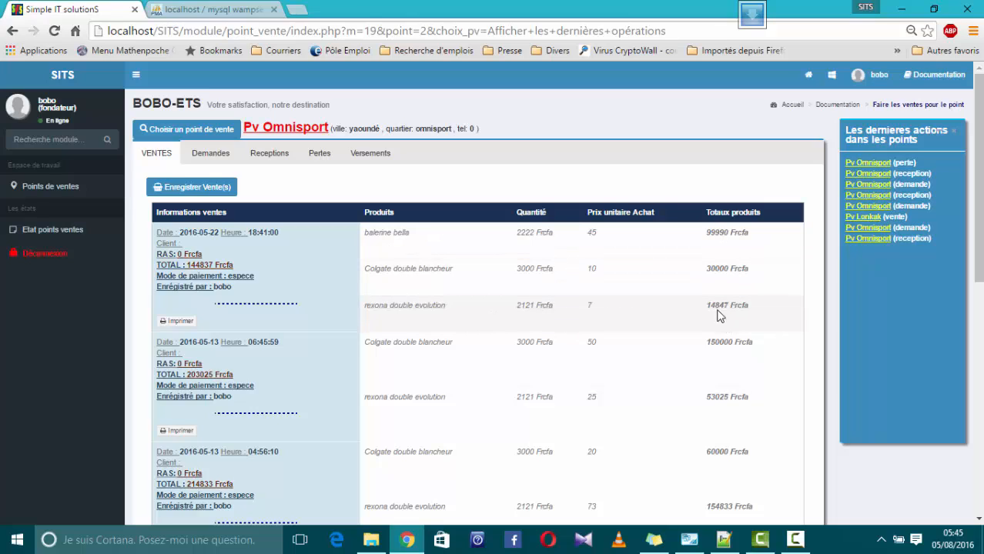
double_click(178, 253)
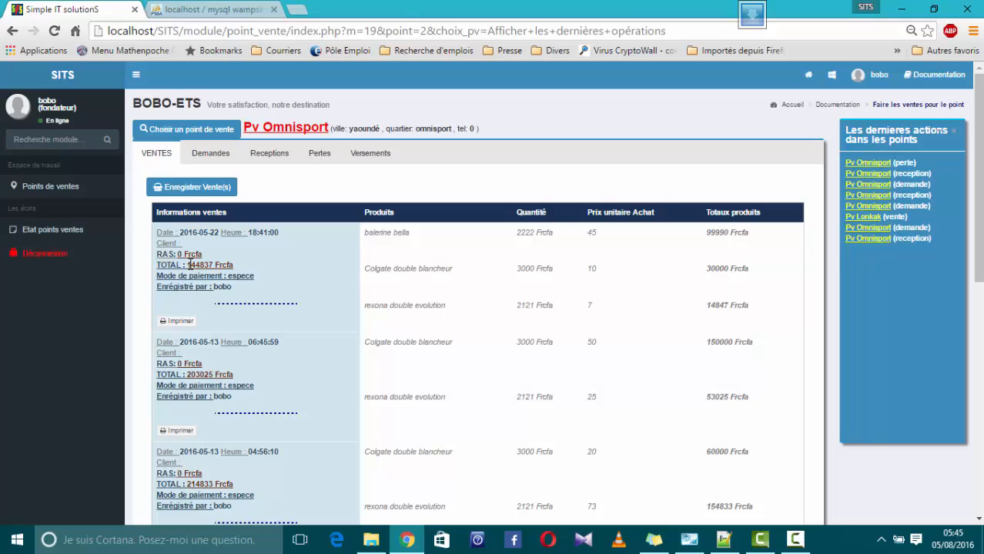
drag(189, 264, 211, 263)
Start a new sale record for Pv Omnisport and enter the other fee "taxi" with an amount of 1000
click(196, 189)
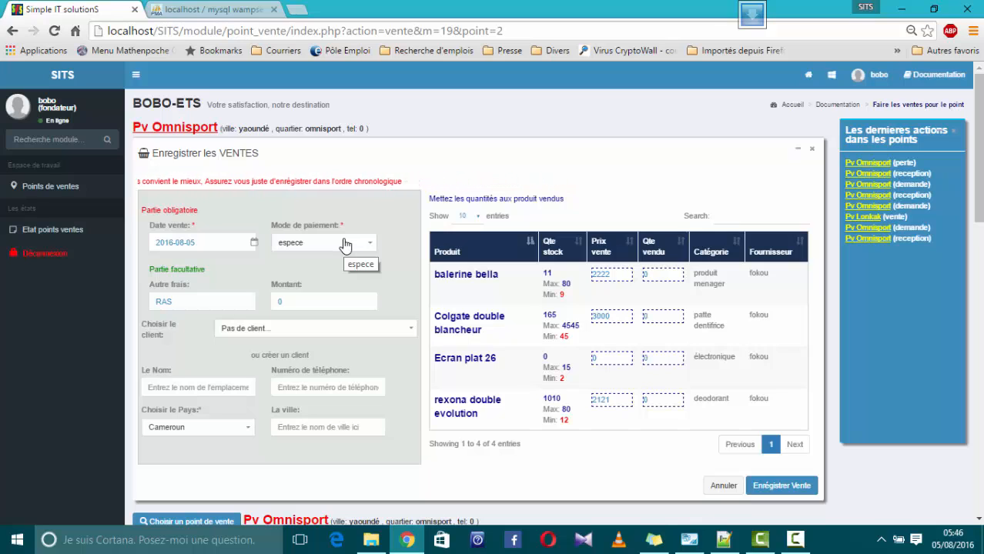
double_click(183, 301)
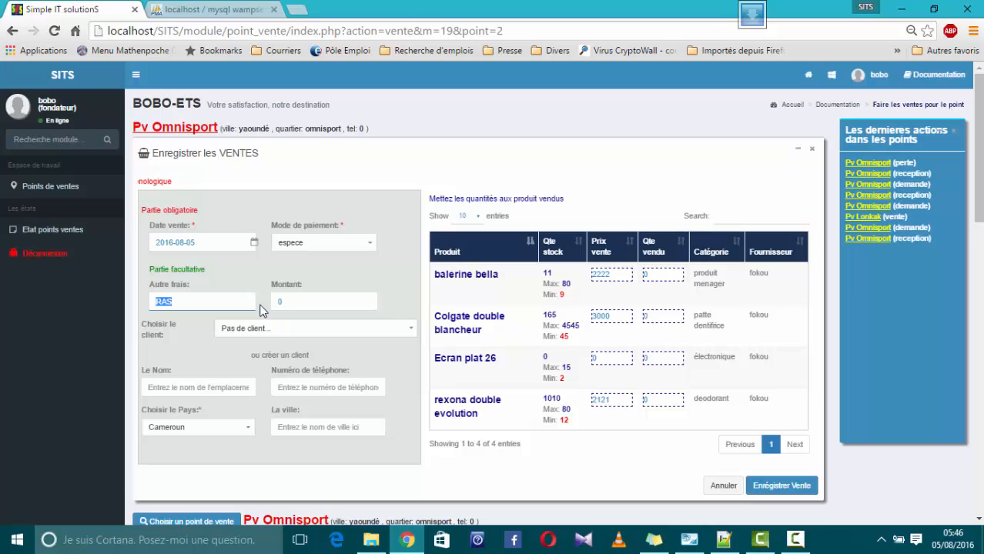
text(taxti)
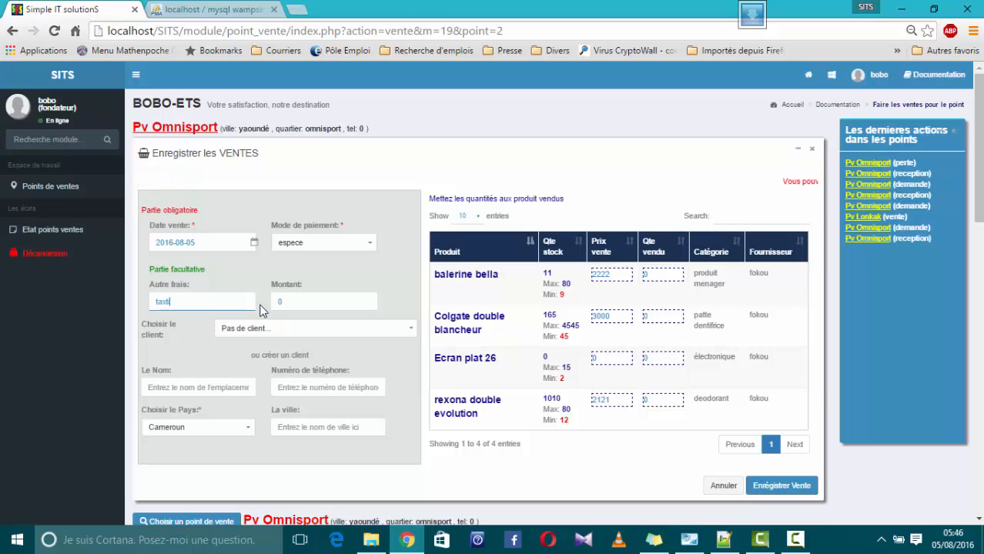
key(BackSpace)
key(BackSpace)
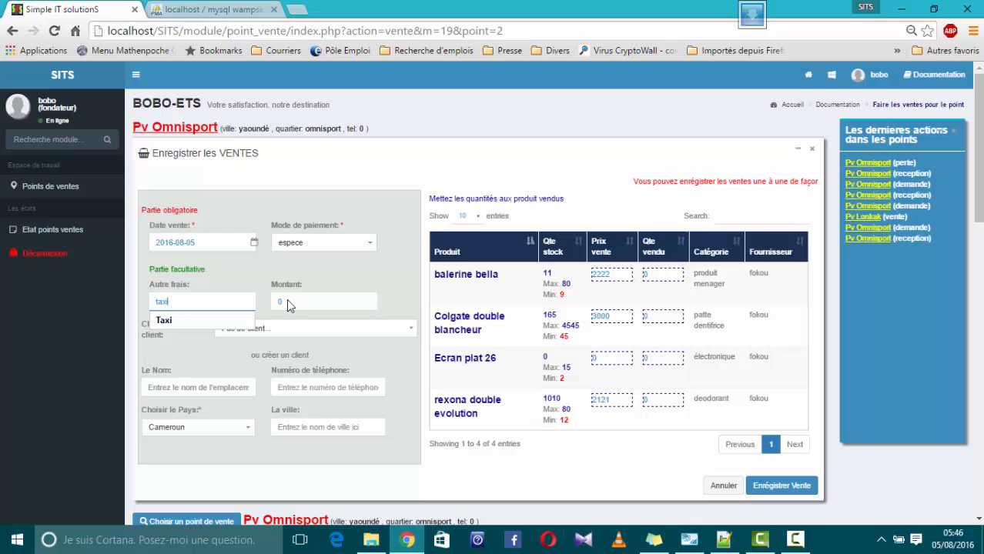
text(i)
click(278, 301)
text(1)
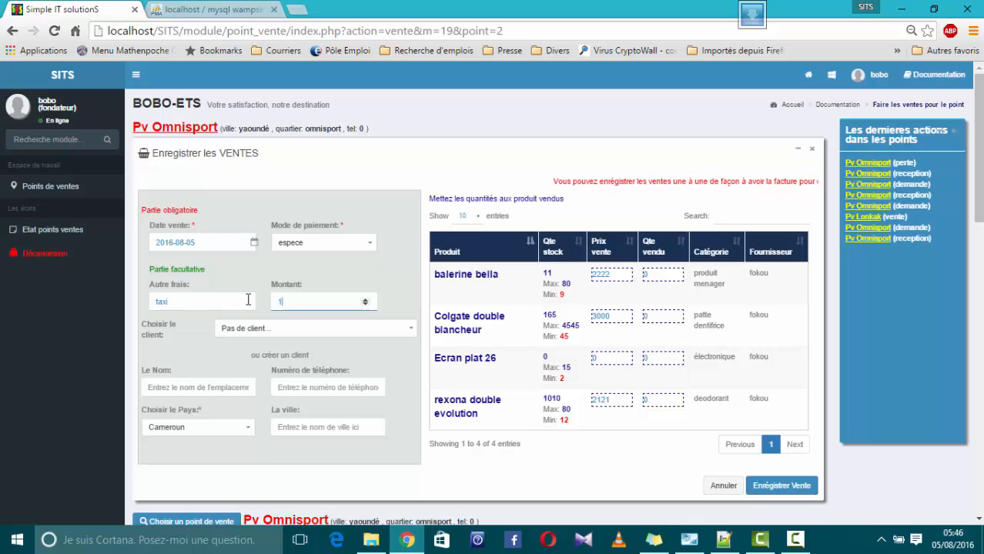
text(000)
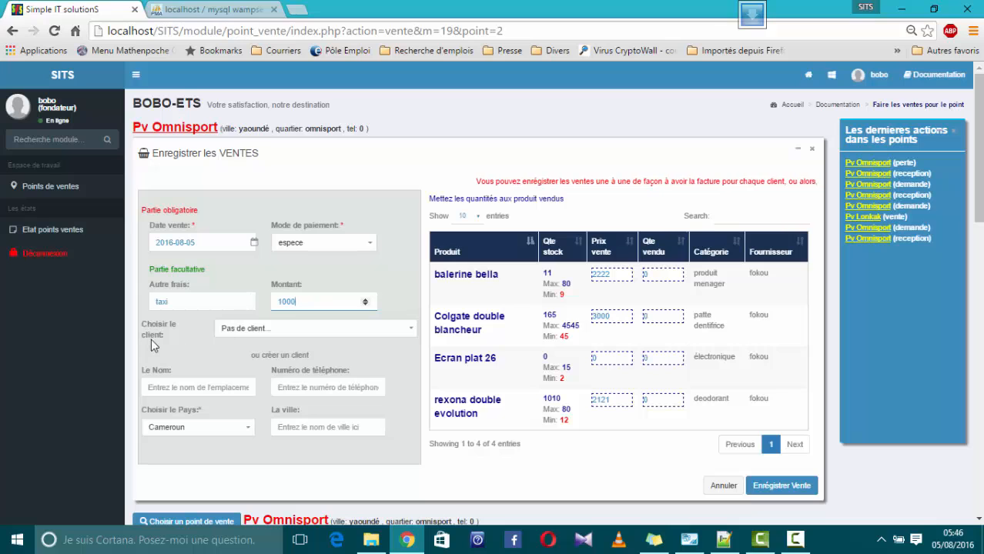
click(411, 333)
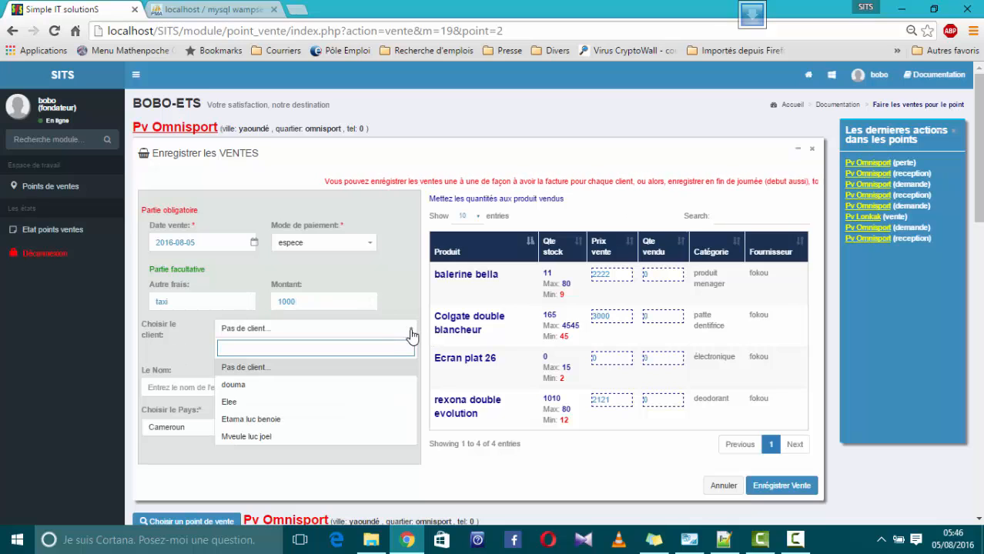
click(412, 332)
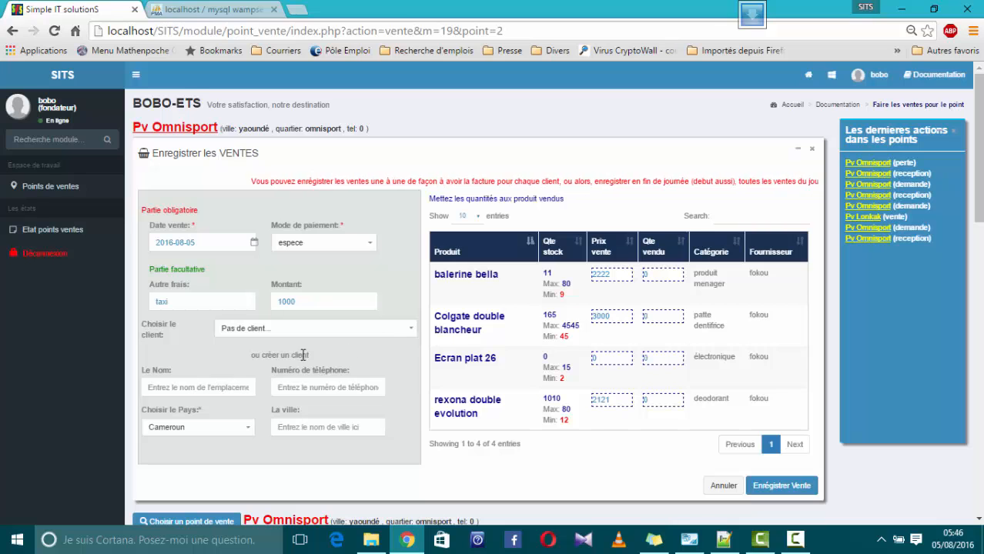
click(192, 388)
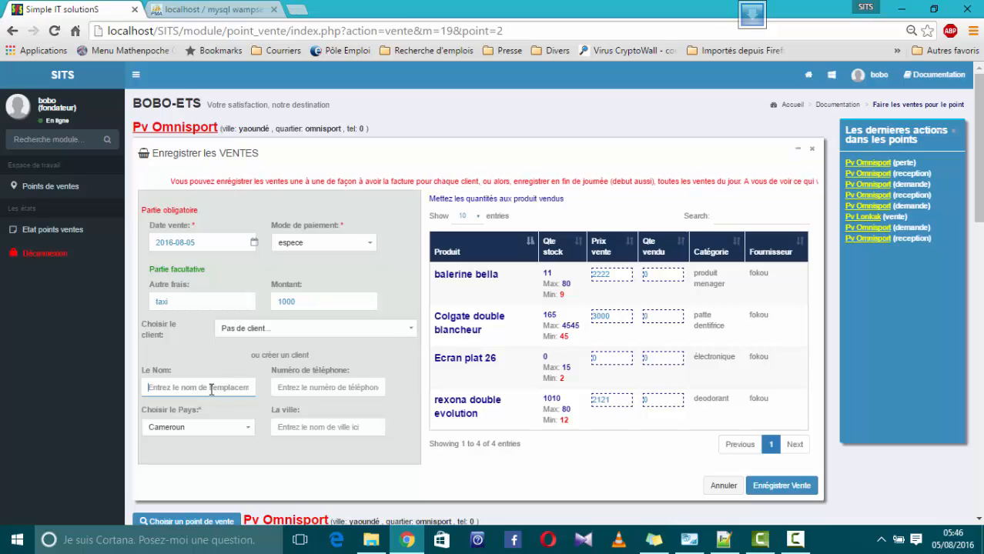
click(288, 387)
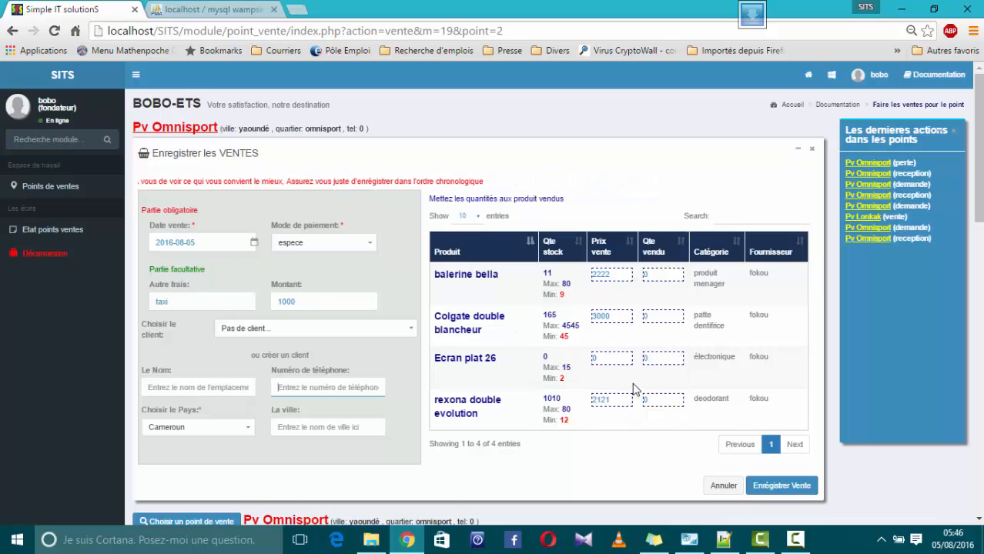
Set the quantity sold of rexona double evolution to 25 in the product list
click(647, 274)
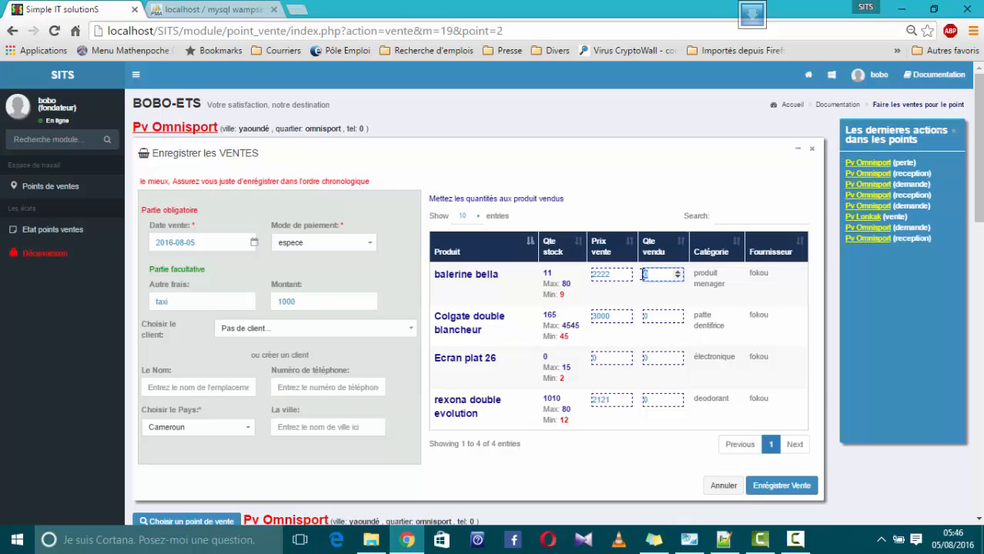
click(649, 316)
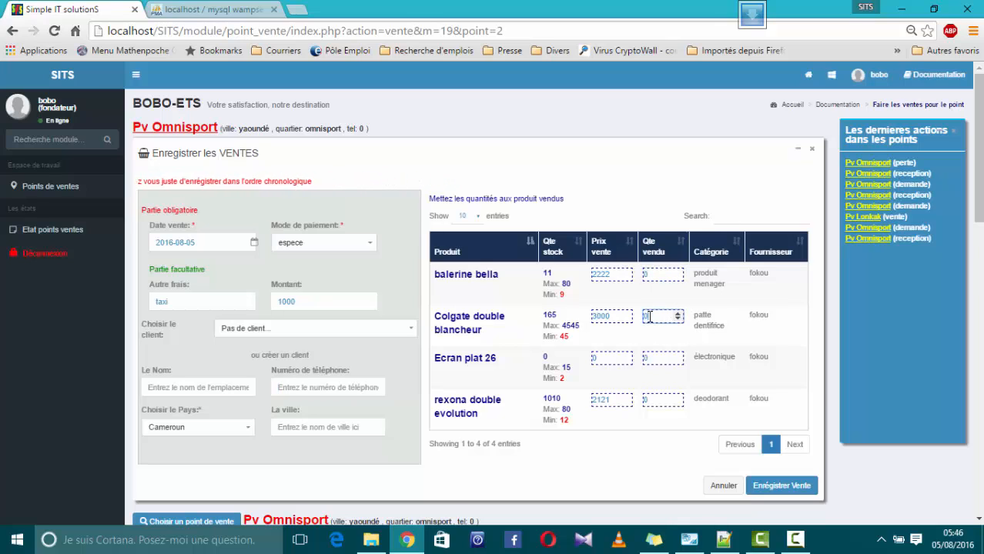
click(653, 358)
click(658, 400)
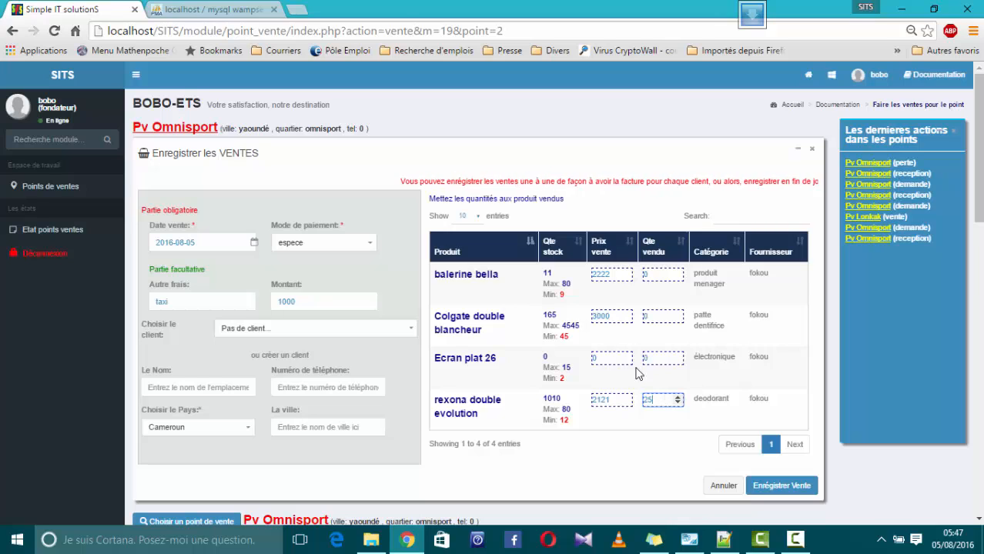
Filter the products by "bal", set the quantity sold of balerine bella to 50, and clear the filter
click(749, 216)
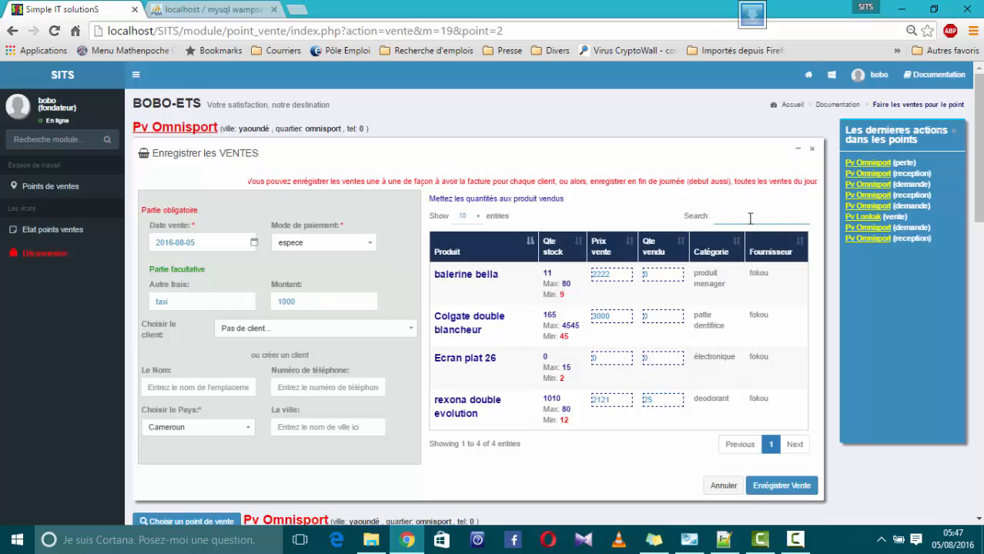
text(bal)
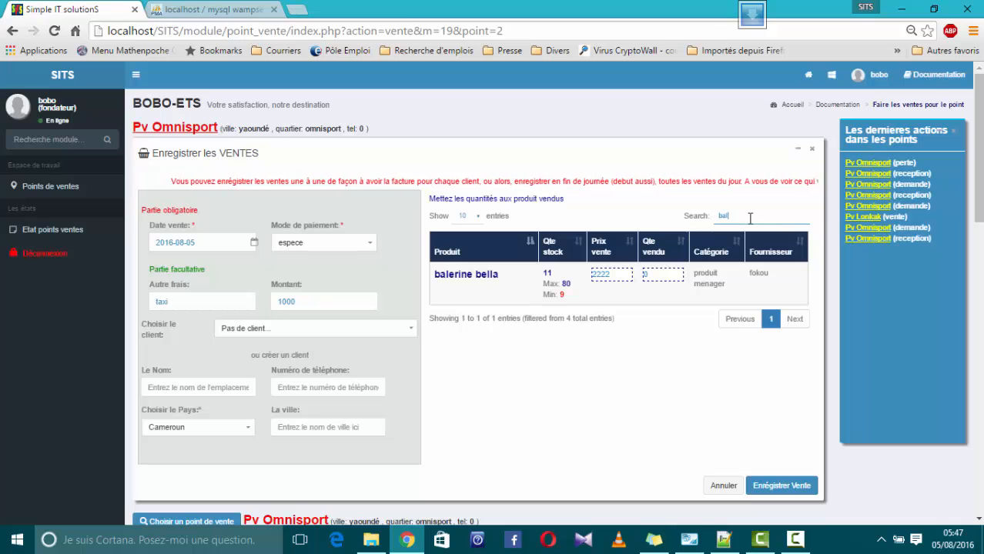
click(645, 274)
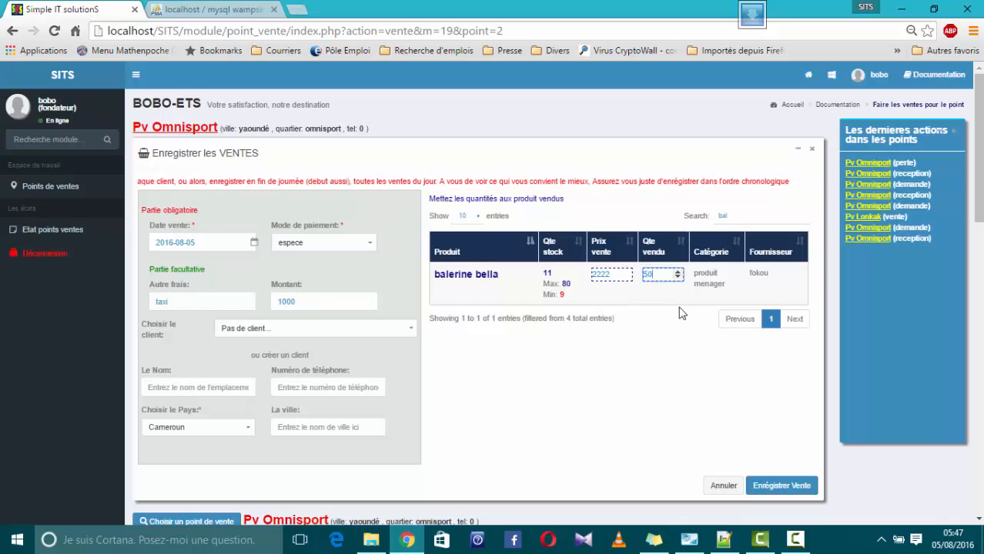
double_click(714, 215)
key(BackSpace)
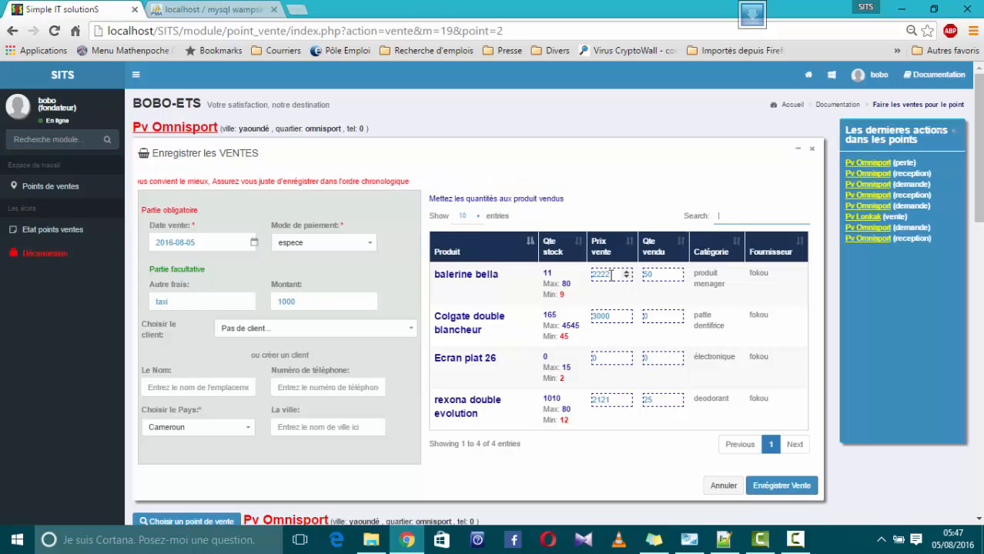
Set the selling price of balerine bella to 3000 and save the sale
double_click(611, 276)
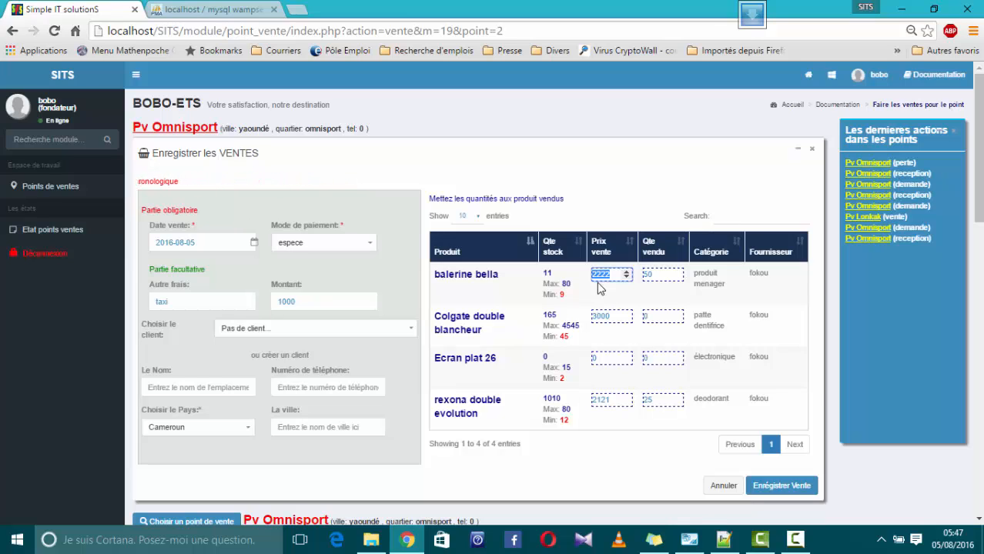
text(300)
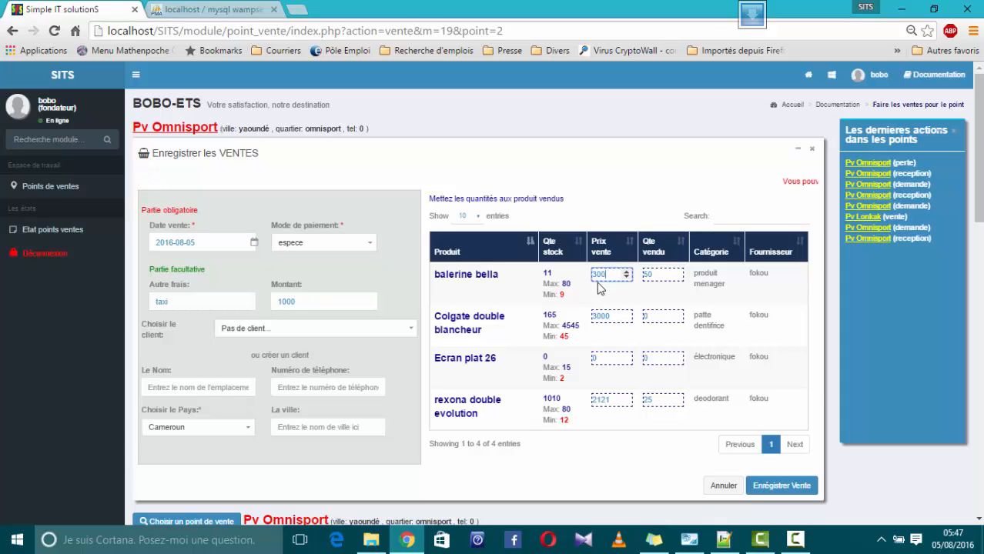
text(0)
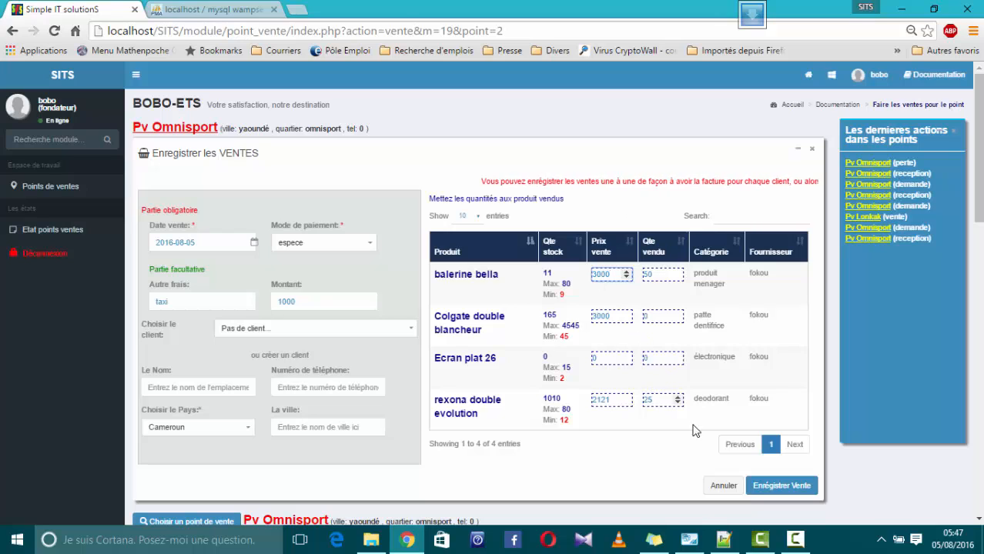
click(797, 488)
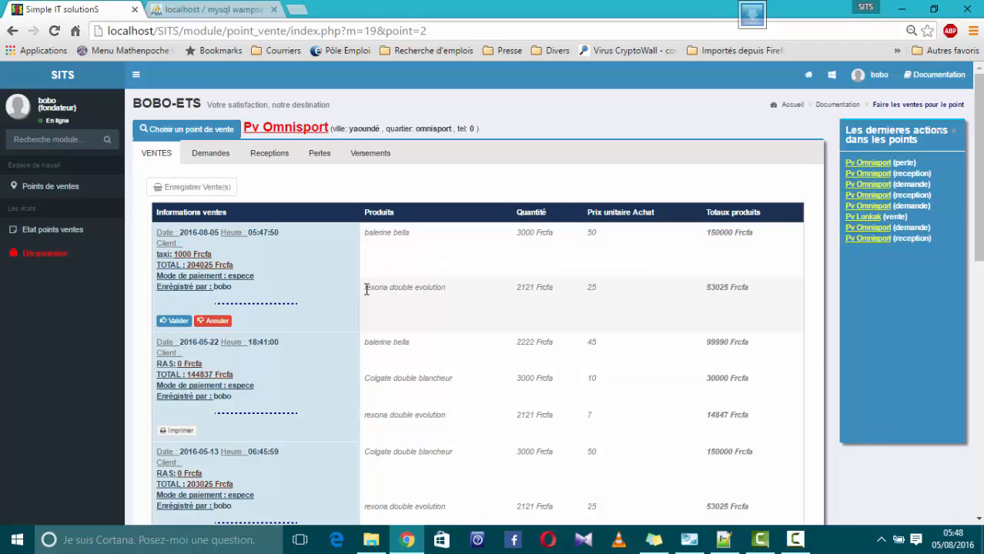
Validate the newly recorded sale of 2016-08-05 and mark it as seen
click(173, 322)
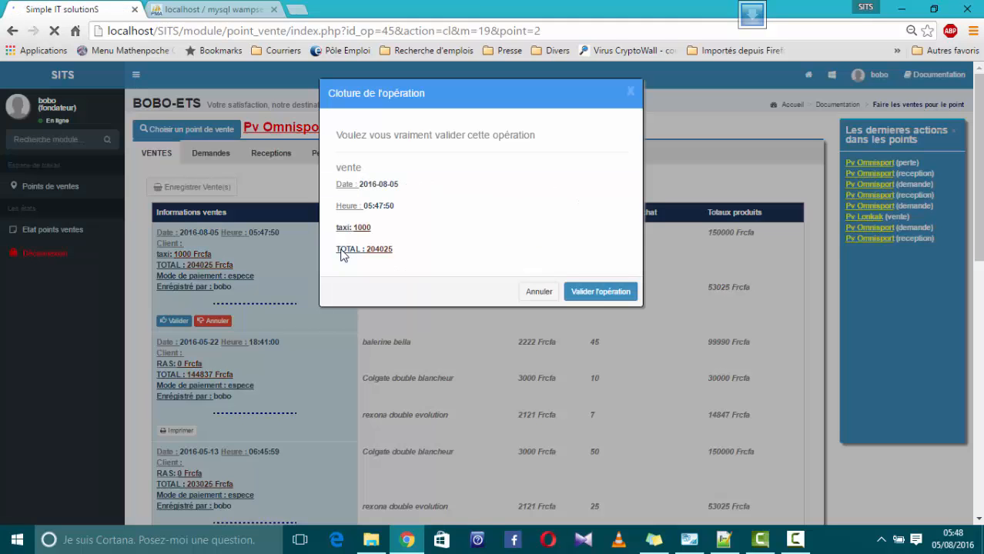
click(588, 296)
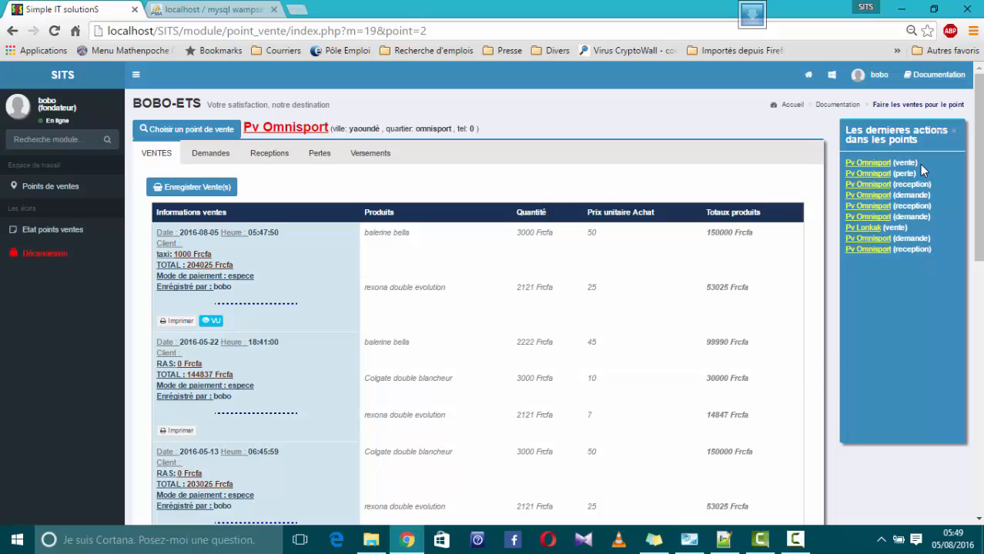
click(212, 320)
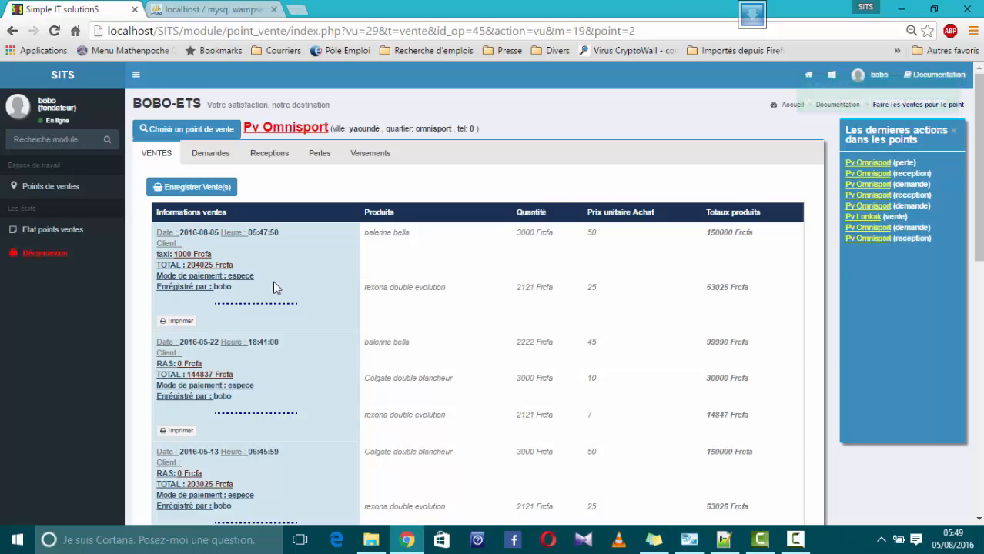
Display the latest operations of the point of sale Pv Lonkak
click(208, 131)
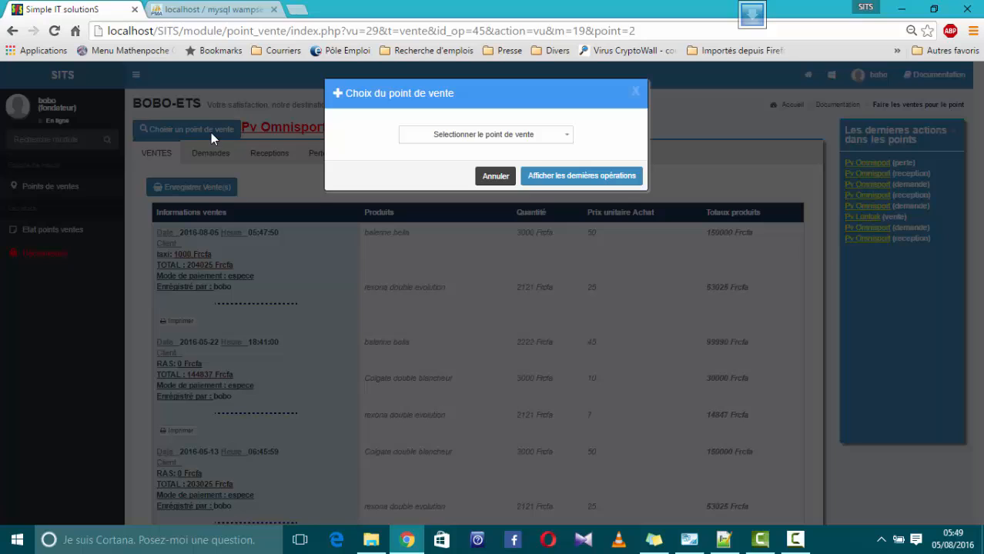
click(471, 136)
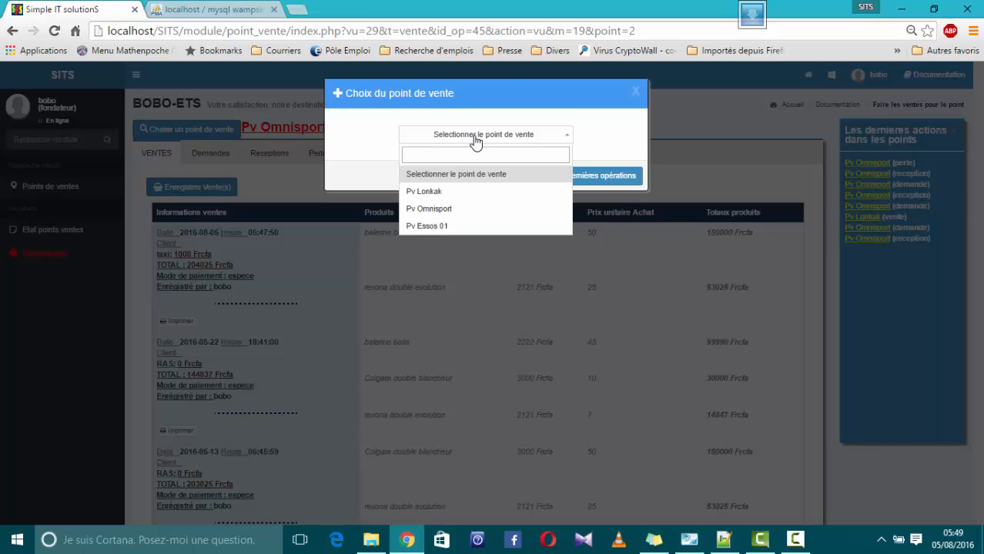
click(442, 192)
click(570, 177)
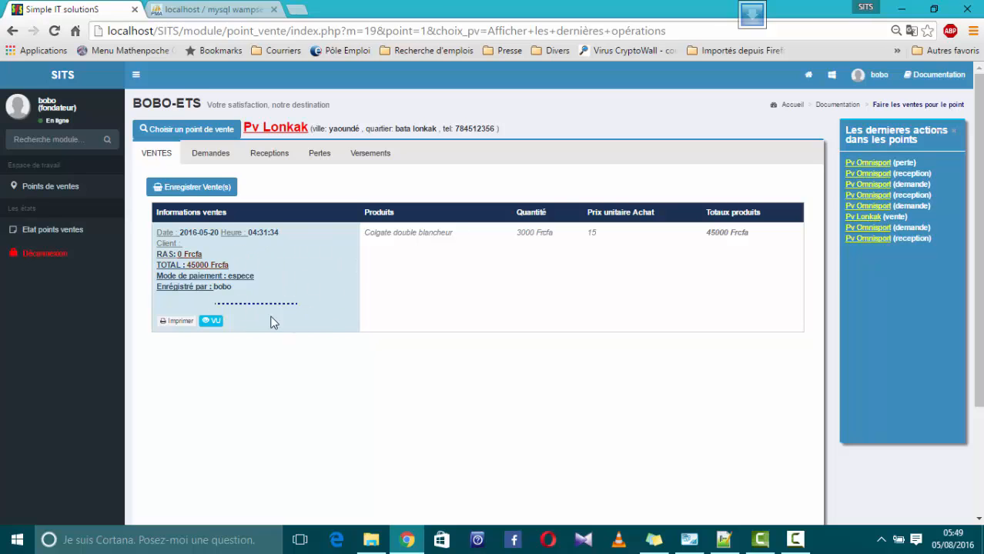
Display the latest operations of the point of sale Pv Essos 01, and return to the modules window
click(179, 131)
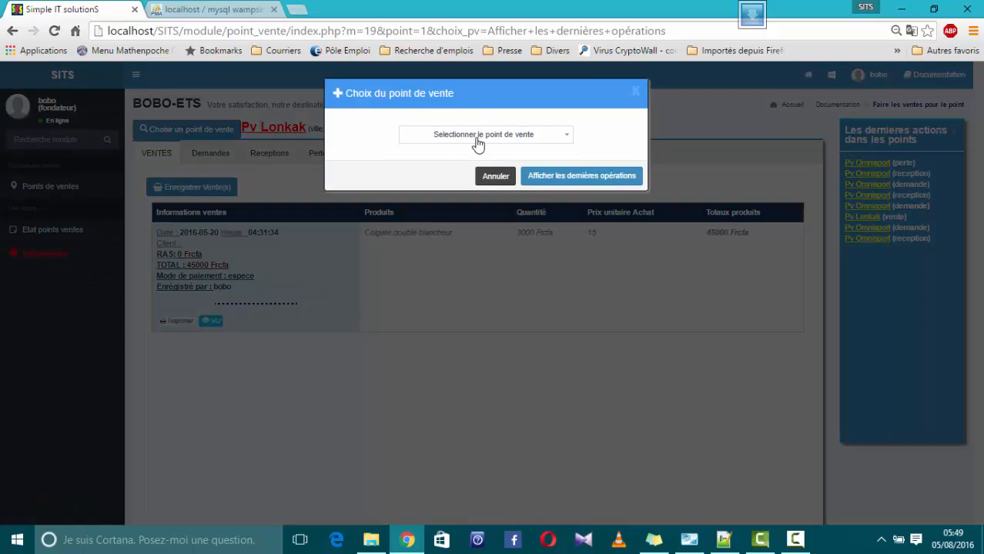
click(478, 139)
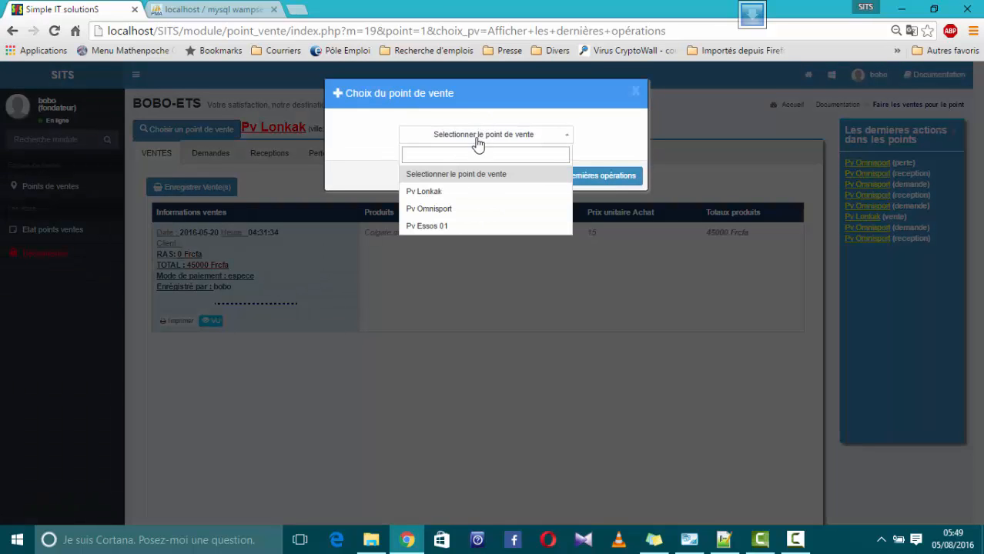
click(446, 226)
click(543, 180)
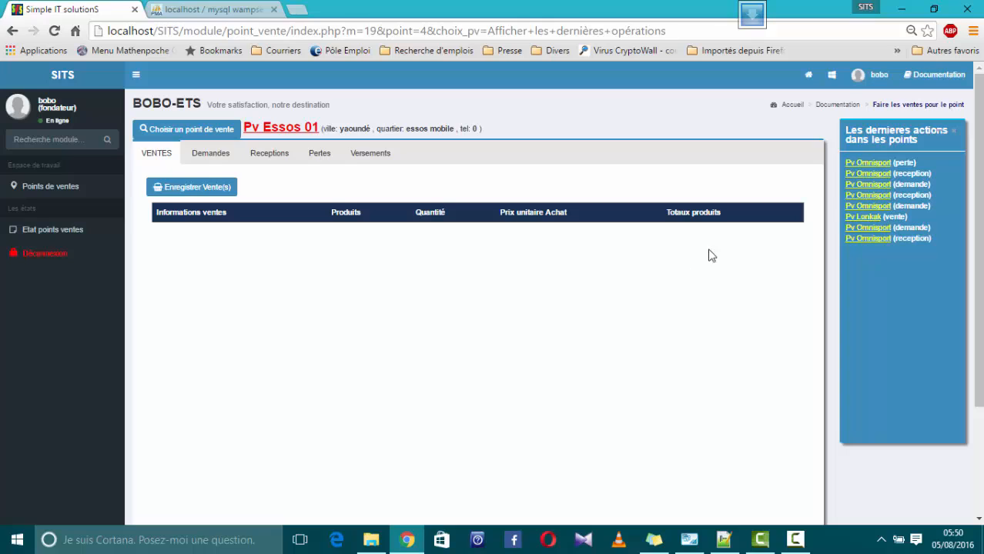
click(832, 77)
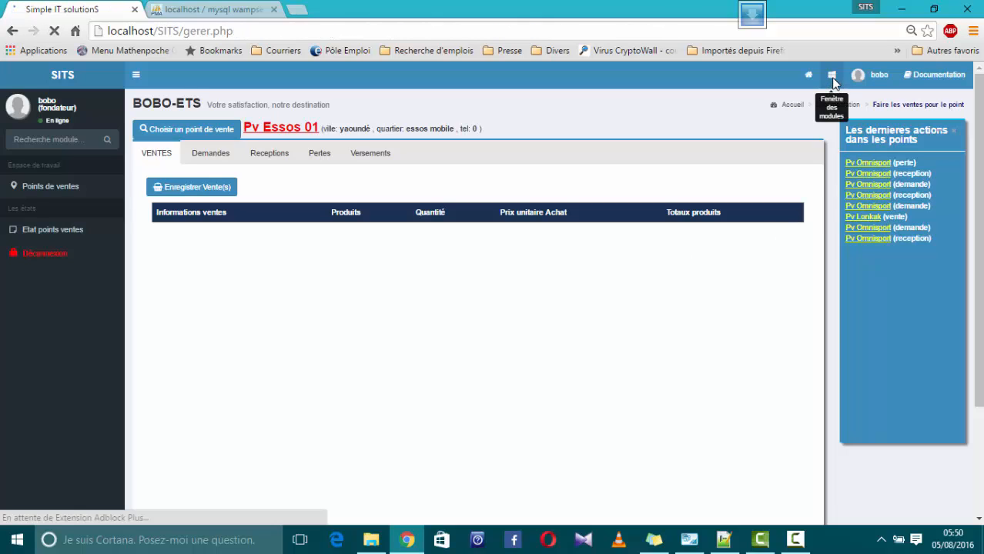